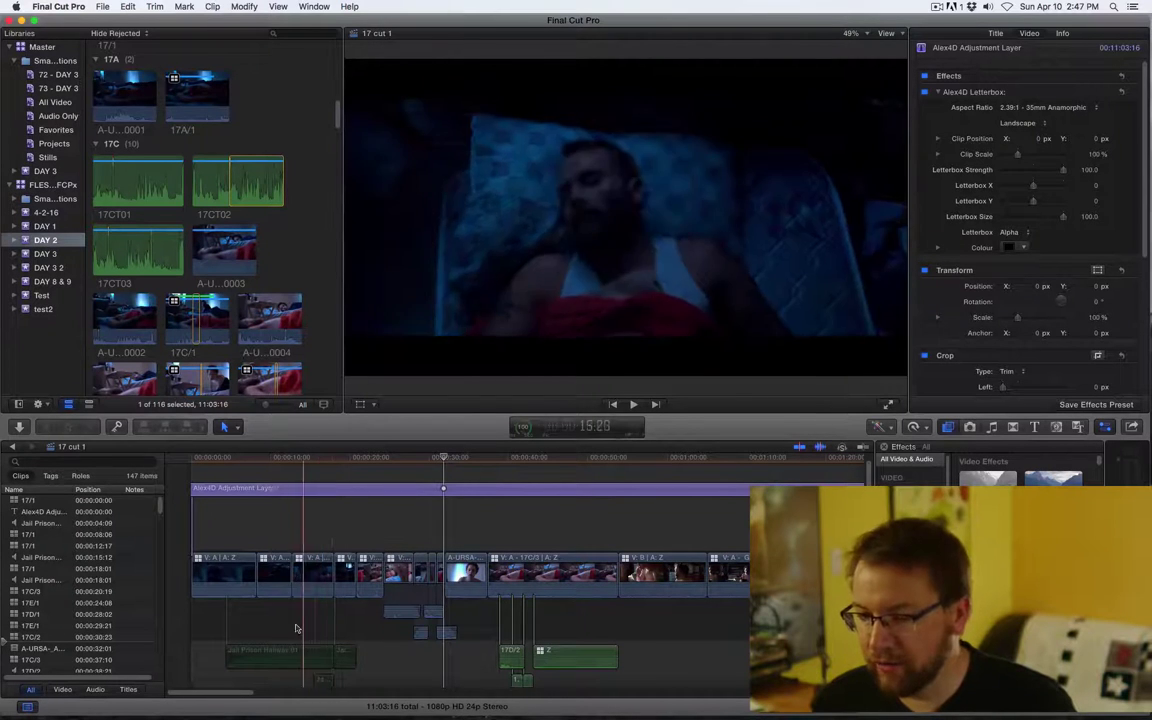
# Scroll to the SFX group and preview the Jail Prison Hallway 01 sound effect
pyautogui.moveTo(337, 112); pyautogui.dragTo(322, 381)
pyautogui.click(137, 370)
pyautogui.press('space')
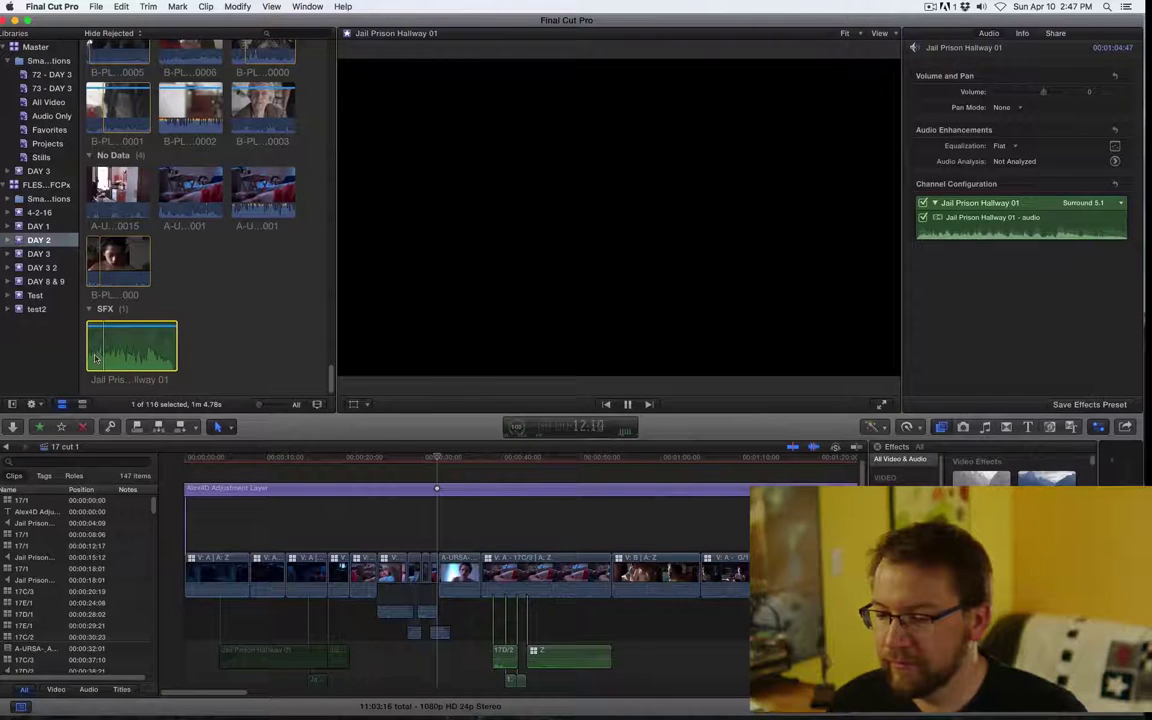
pyautogui.press('space')
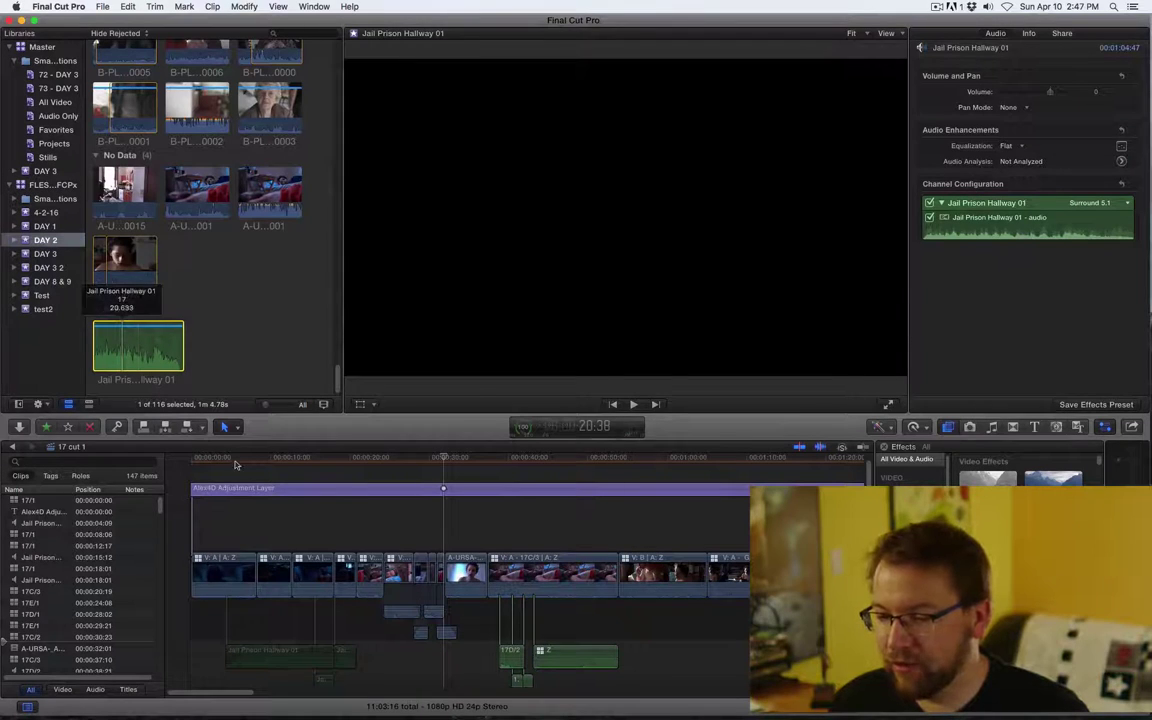
# Select the first four opening bedroom clips in the timeline, then clear the selection
pyautogui.click(200, 570)
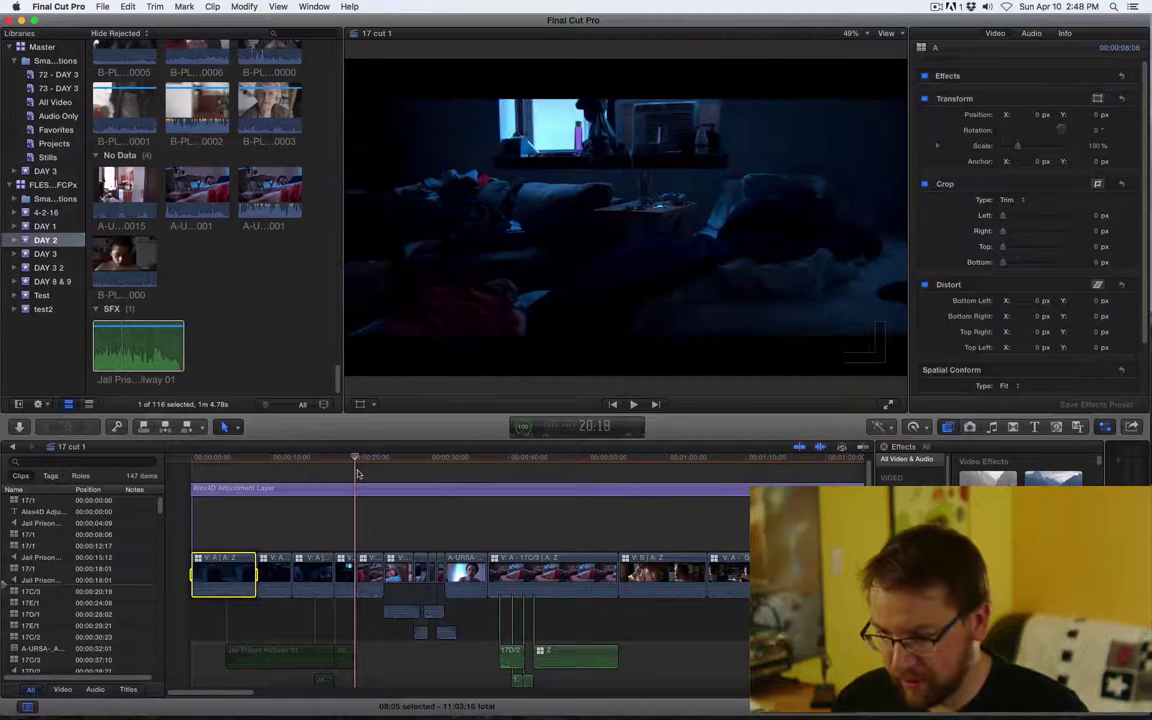
pyautogui.keyDown('shift'); pyautogui.click(340, 570); pyautogui.keyUp('shift')
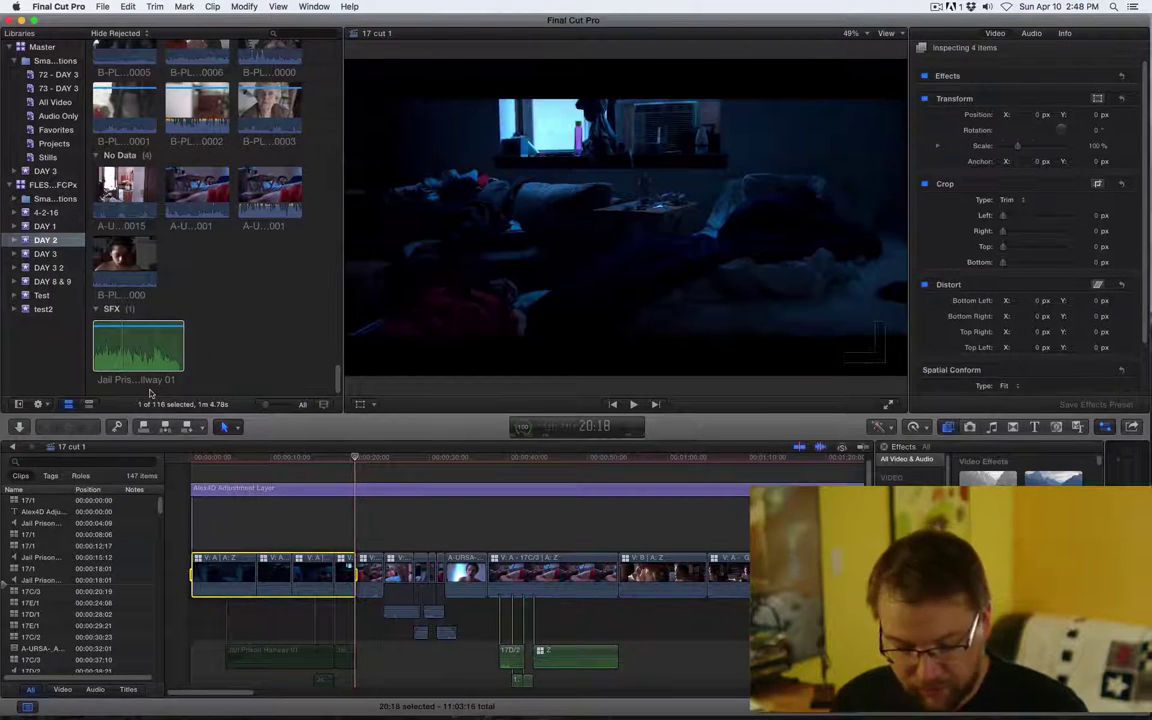
pyautogui.click(308, 630)
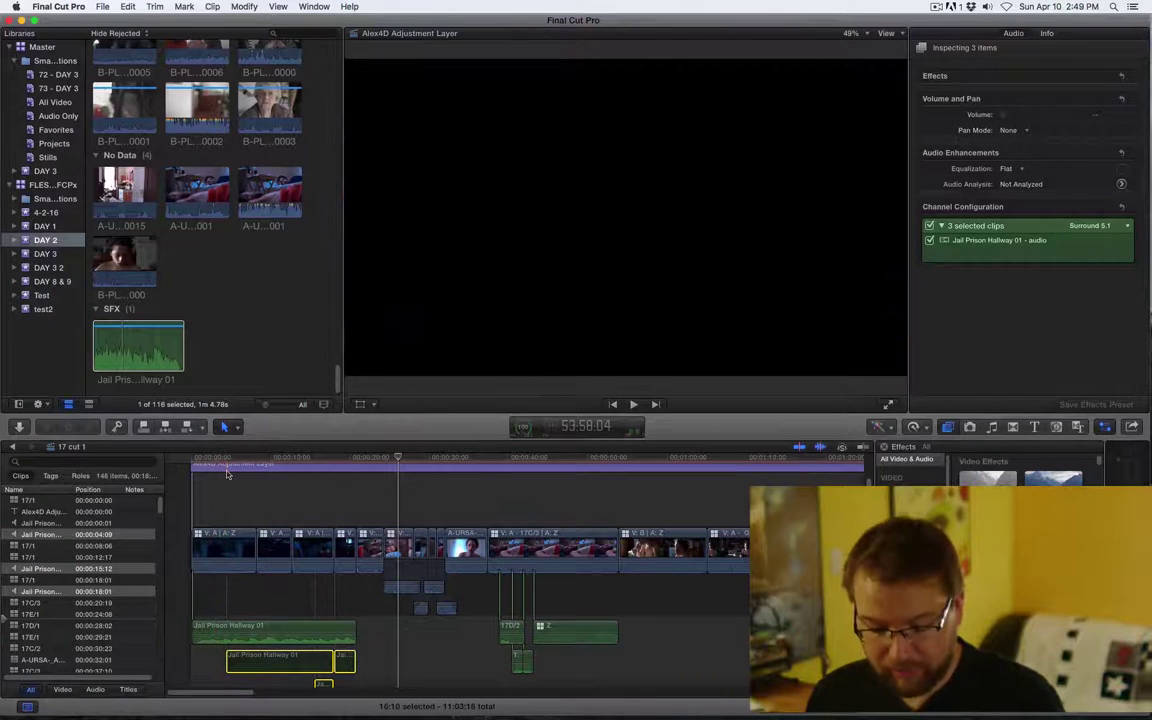
# Lift Jail Prison Hallway 01 onto its own lane, shorten it, set -34 dB, and play from the start
pyautogui.moveTo(268, 660); pyautogui.dragTo(268, 632)
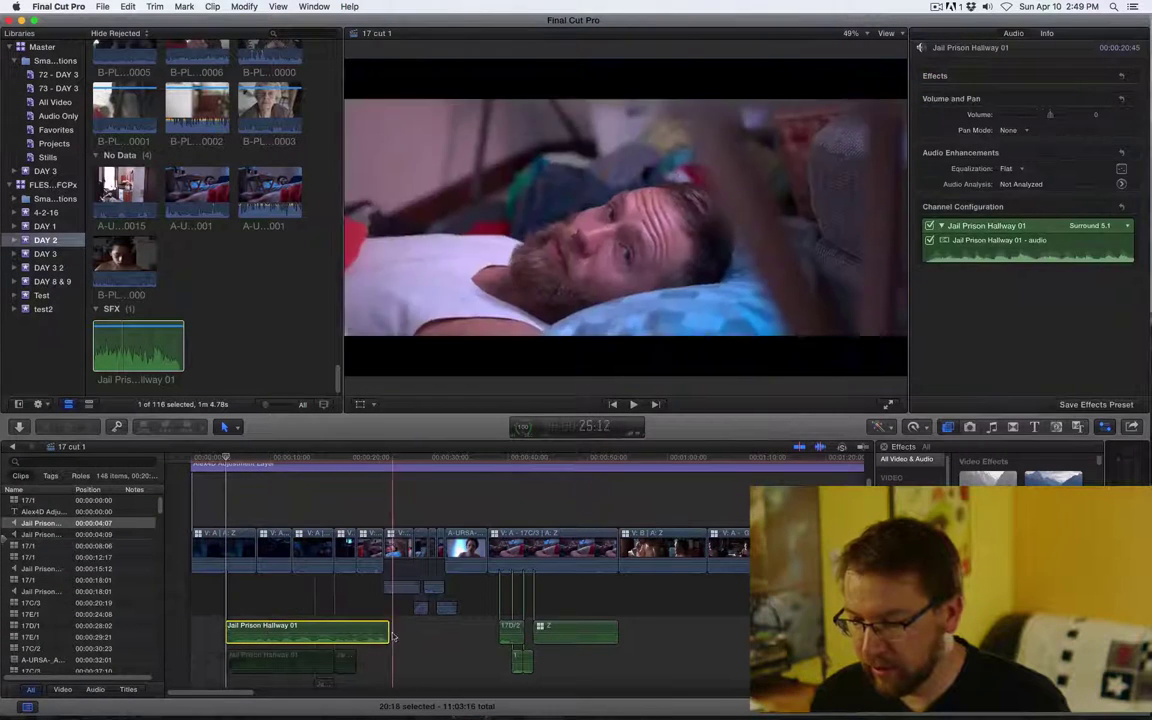
pyautogui.moveTo(369, 633); pyautogui.dragTo(356, 636)
pyautogui.moveTo(278, 633); pyautogui.dragTo(275, 633)
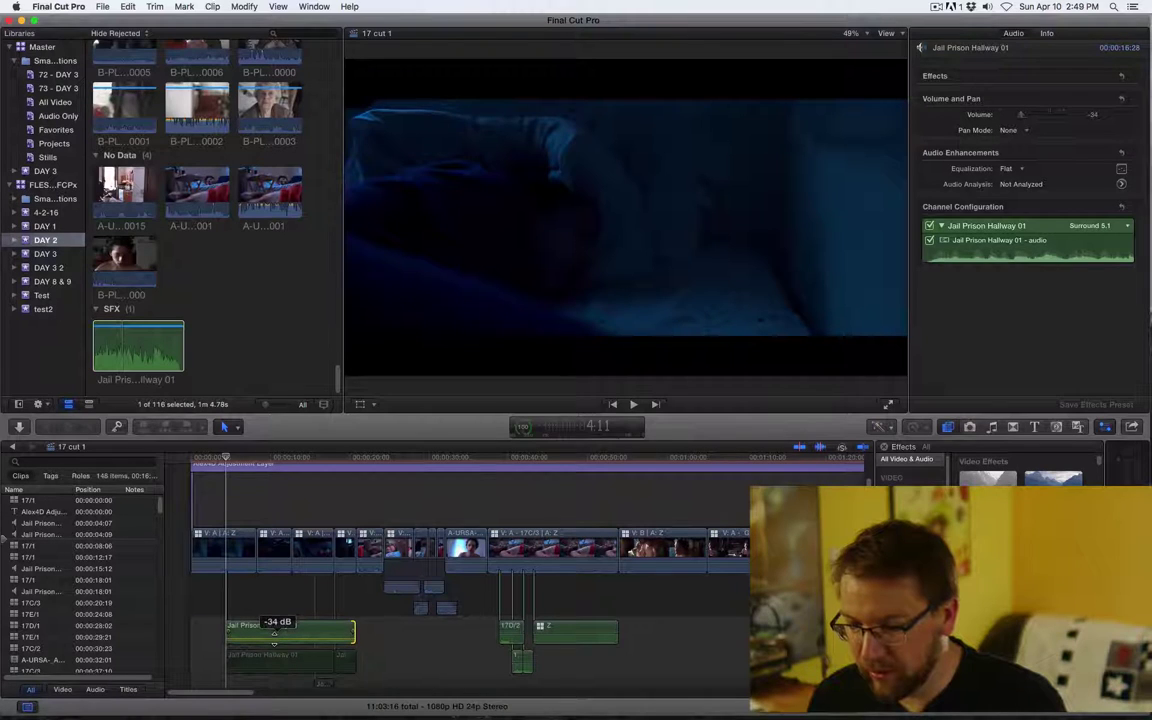
pyautogui.click(211, 460)
pyautogui.press('space')
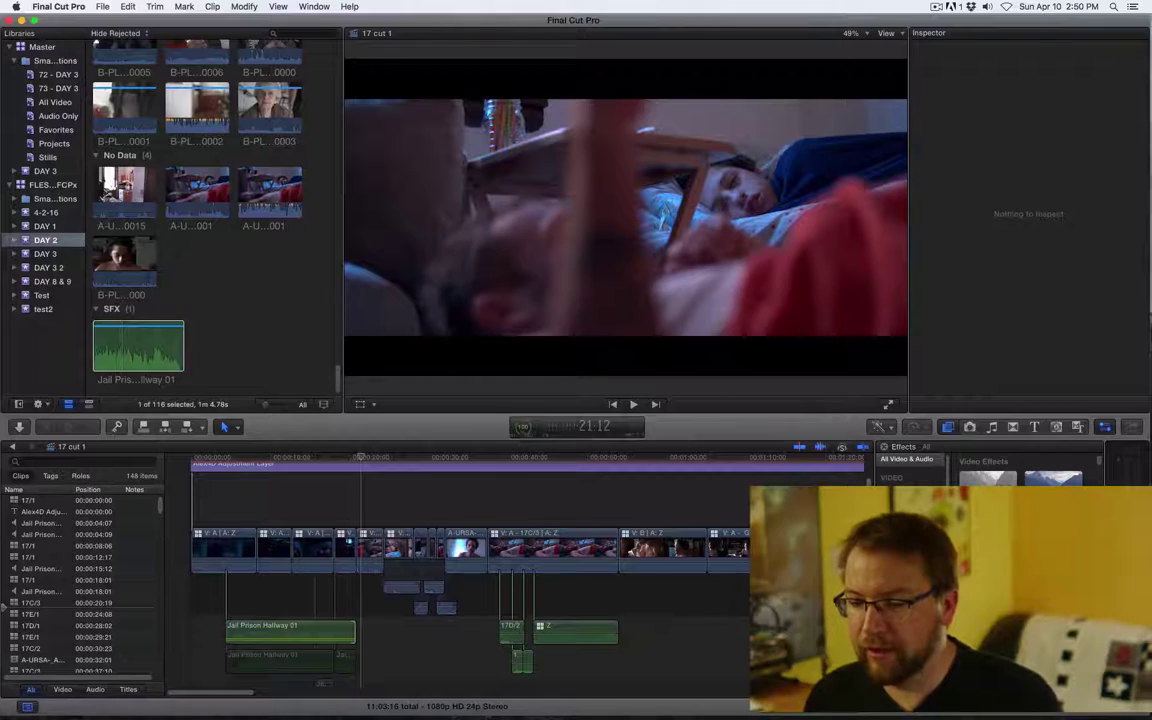
# Select the Jail Prison Hallway 01 clip in the timeline and stop the scene playback
pyautogui.click(290, 628)
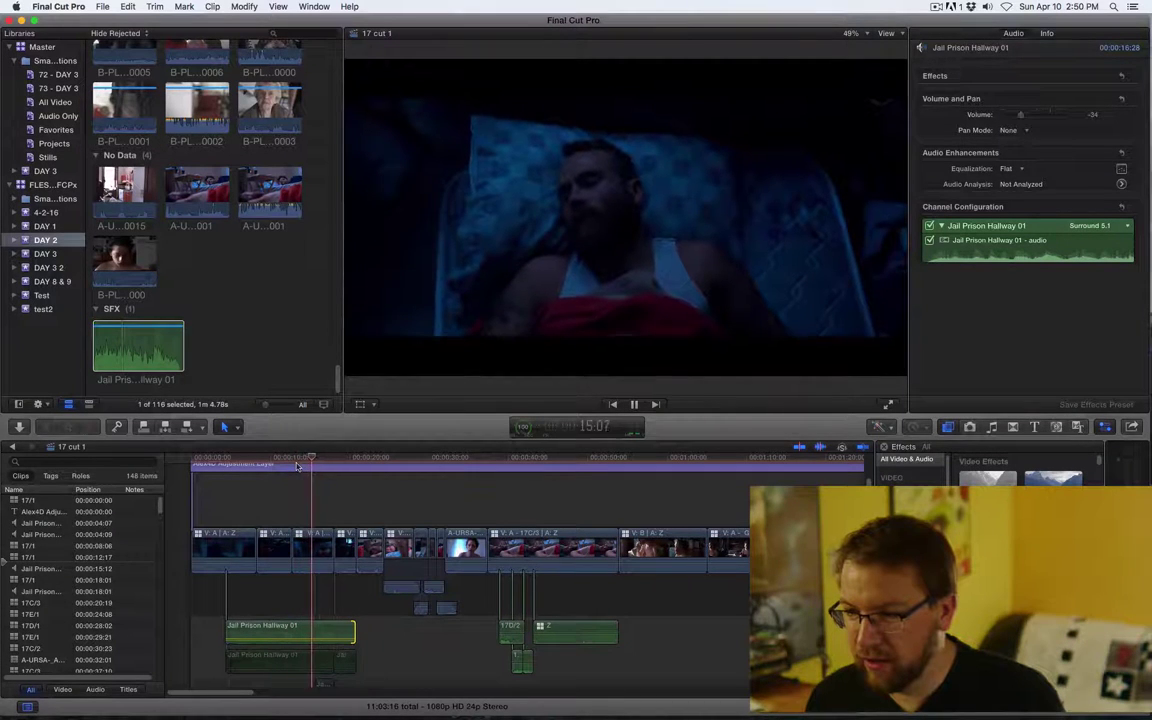
pyautogui.press('space')
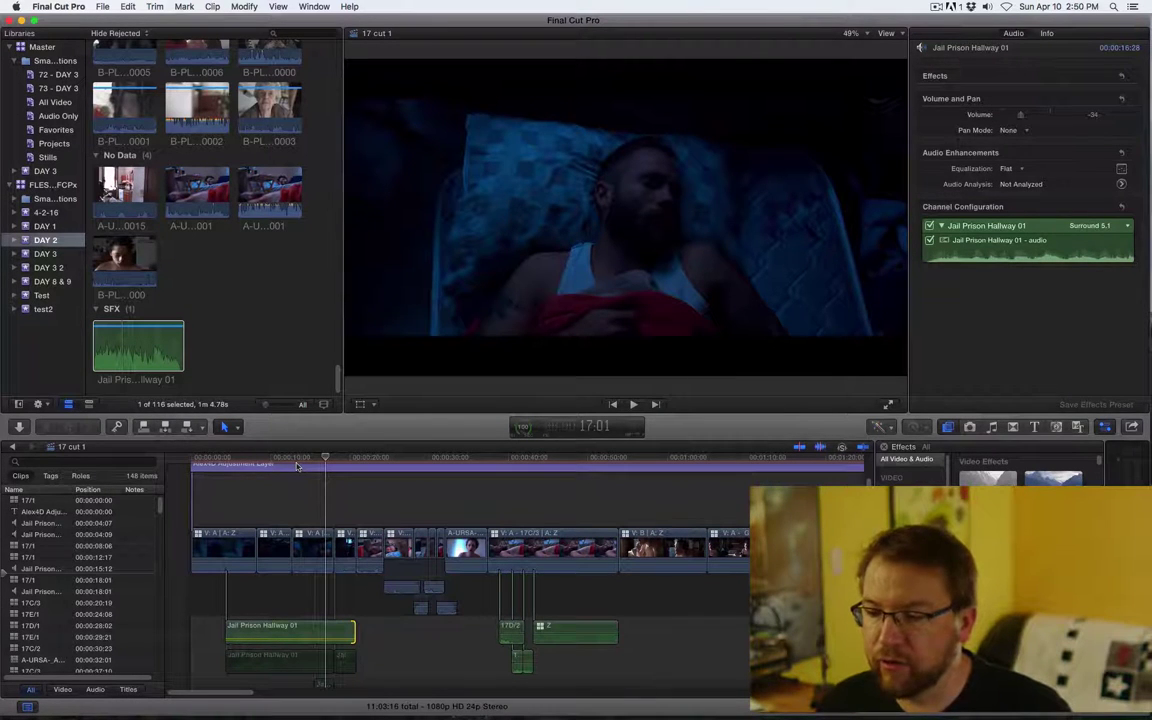
# Play the Jail Prison Hallway 01 source clip and stop at the wanted sound for the 3.90-second range
pyautogui.click(123, 357)
pyautogui.press('space')
pyautogui.press('space')
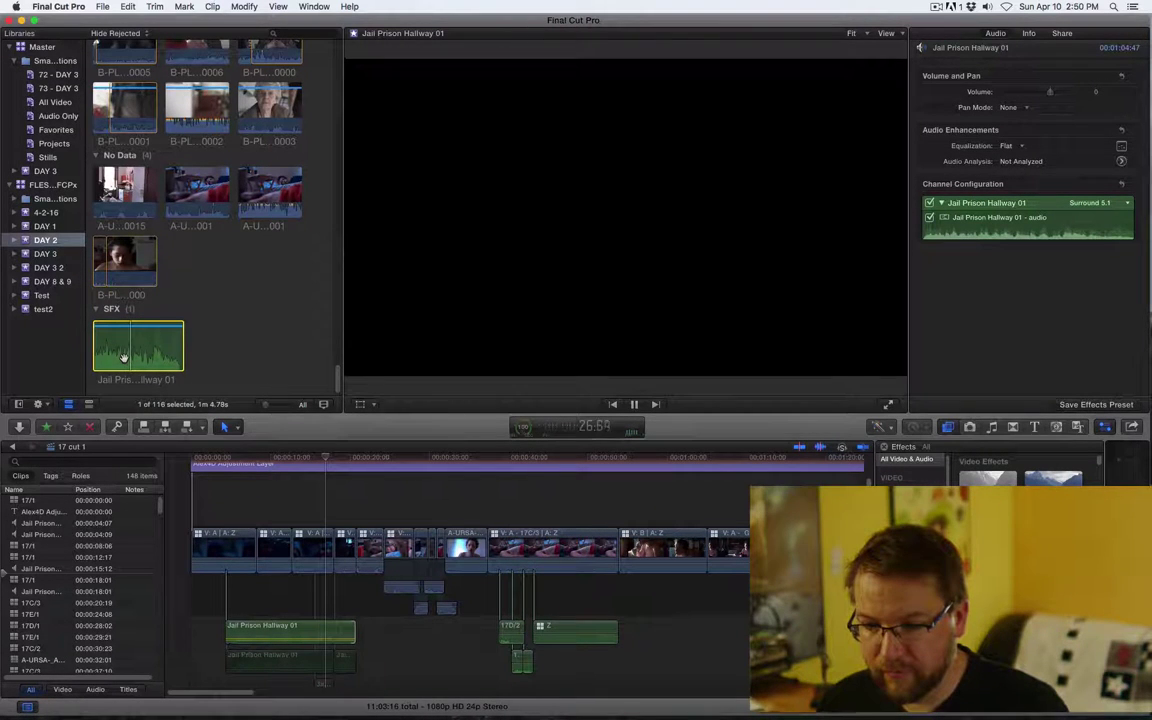
pyautogui.press('space')
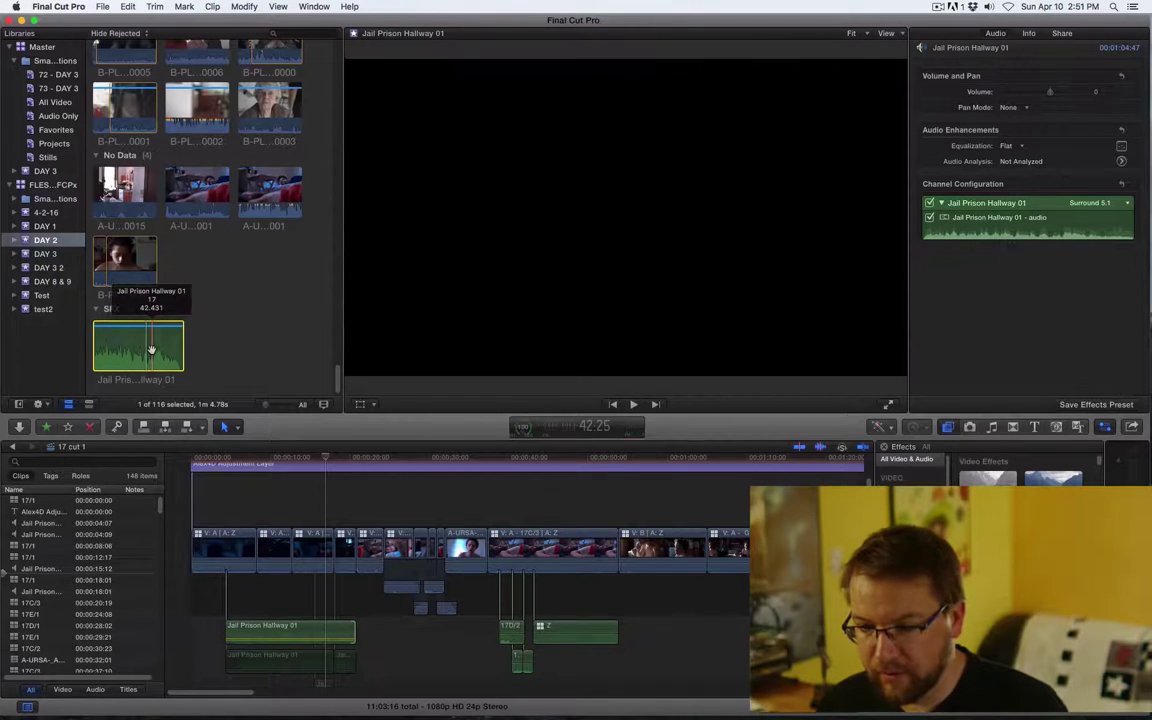
pyautogui.press('space')
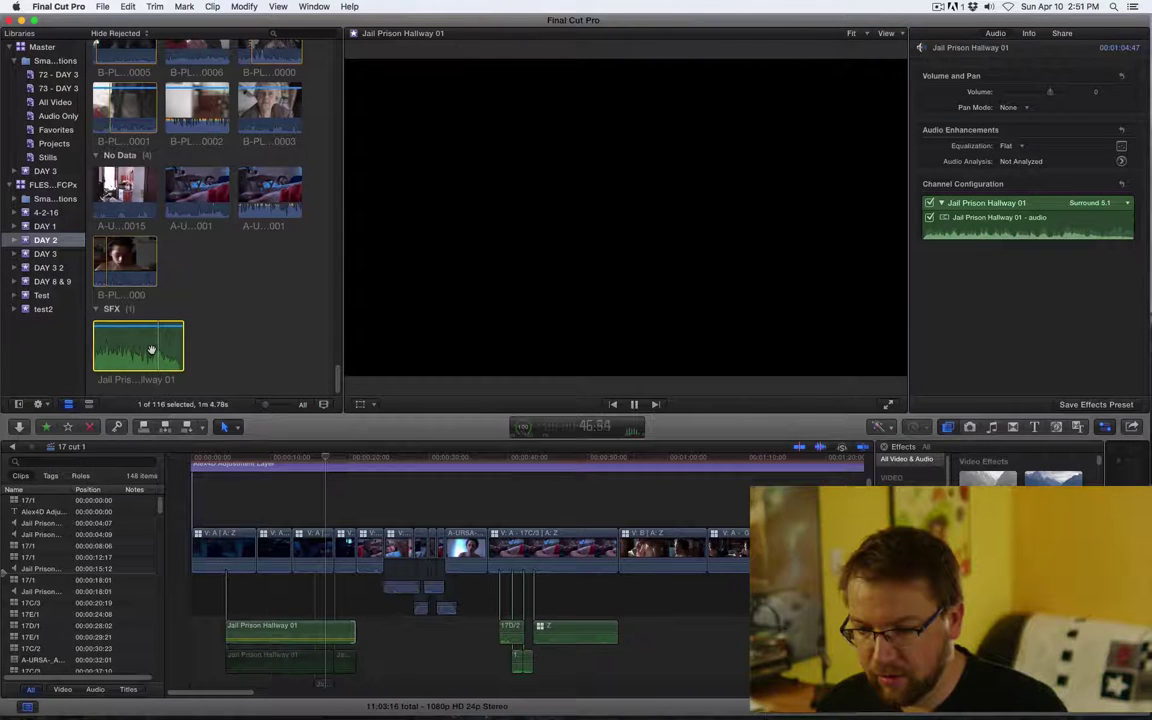
pyautogui.press('space')
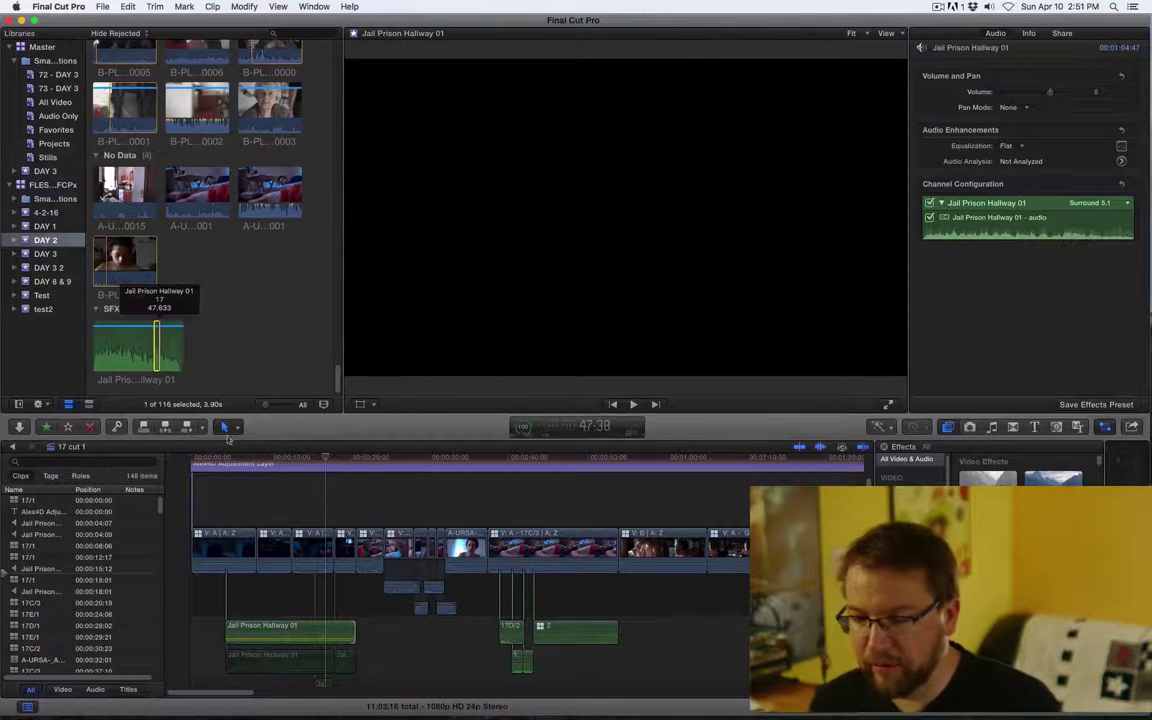
pyautogui.press('super+2')
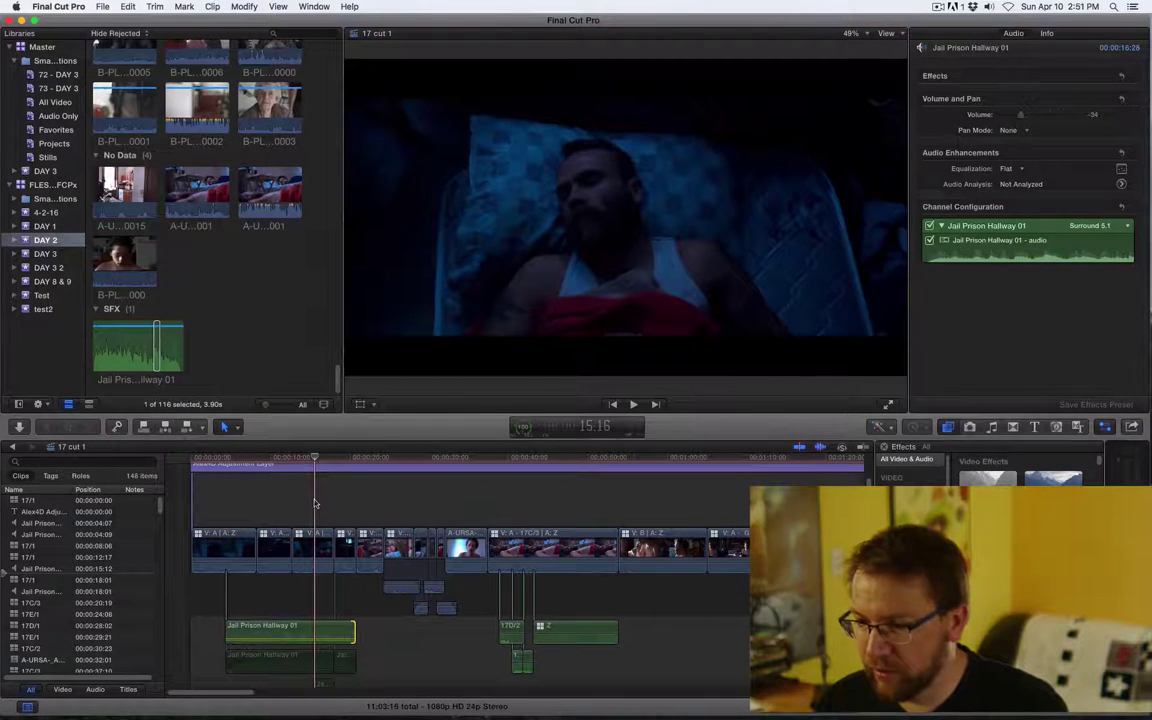
pyautogui.click(316, 545)
pyautogui.press('space')
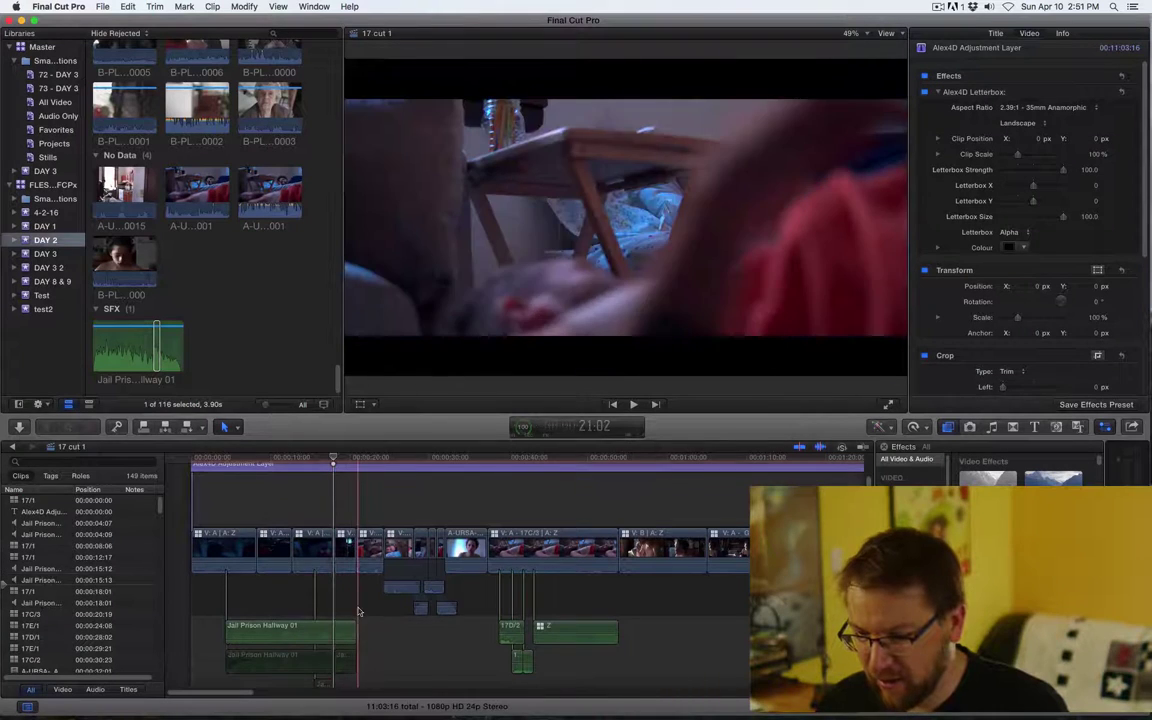
pyautogui.scroll(-3, 400, 600)
pyautogui.click(323, 636)
pyautogui.moveTo(326, 636); pyautogui.dragTo(325, 582)
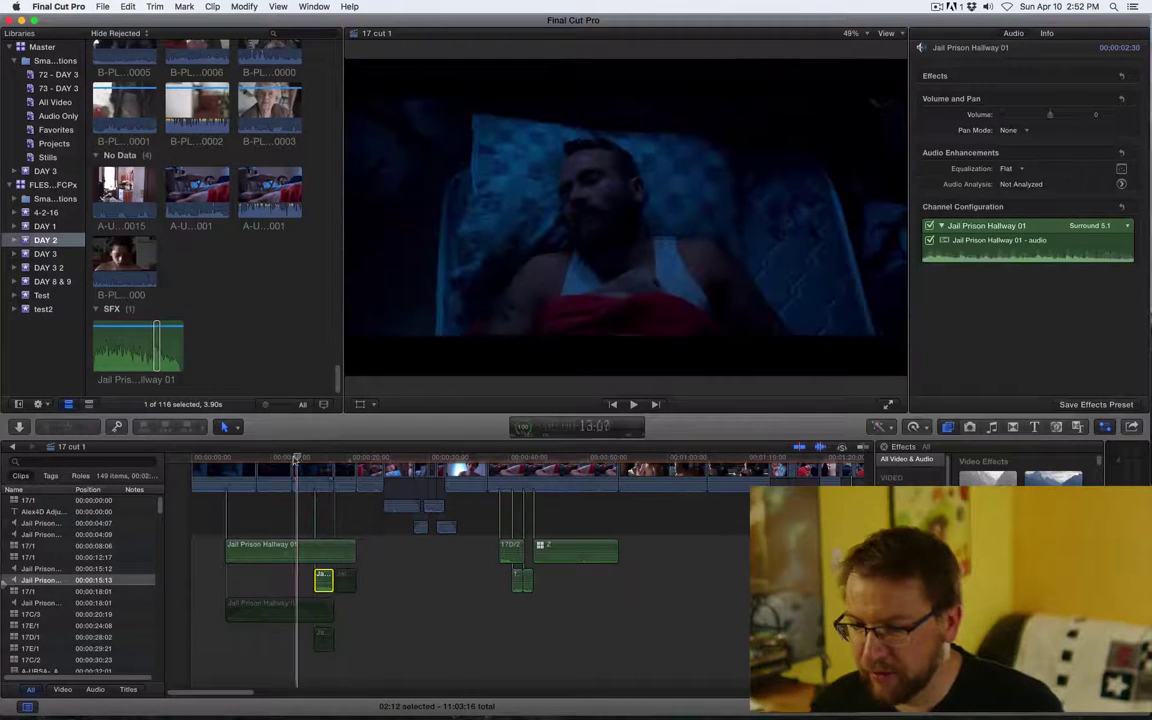
pyautogui.moveTo(293, 459); pyautogui.dragTo(227, 459)
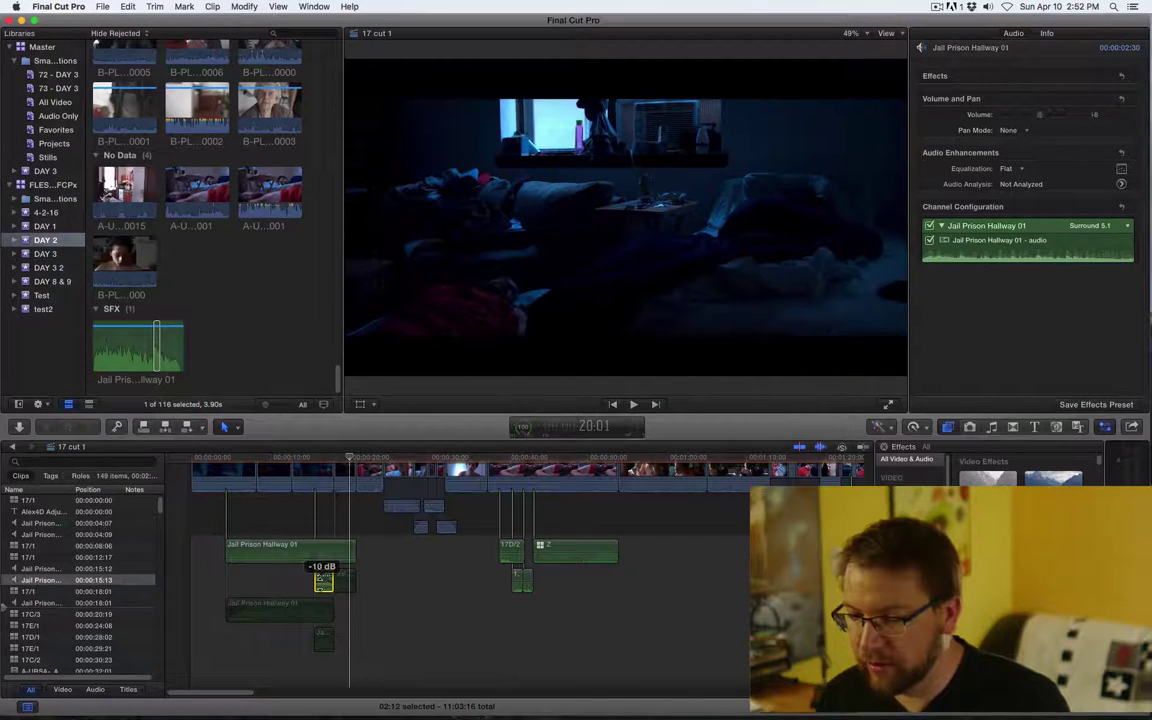
# Zoom in around the short accent clip and nudge its start point slightly
pyautogui.press('/')
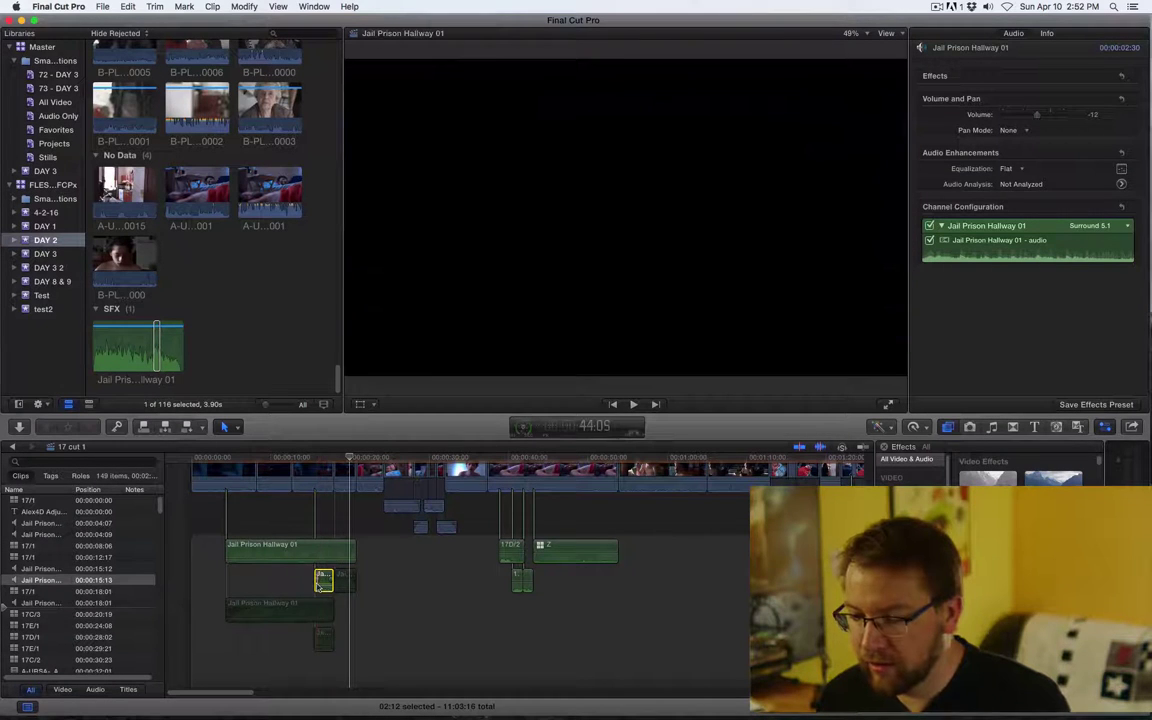
pyautogui.press('super+equal')
pyautogui.press('super+equal')
pyautogui.press('super+equal')
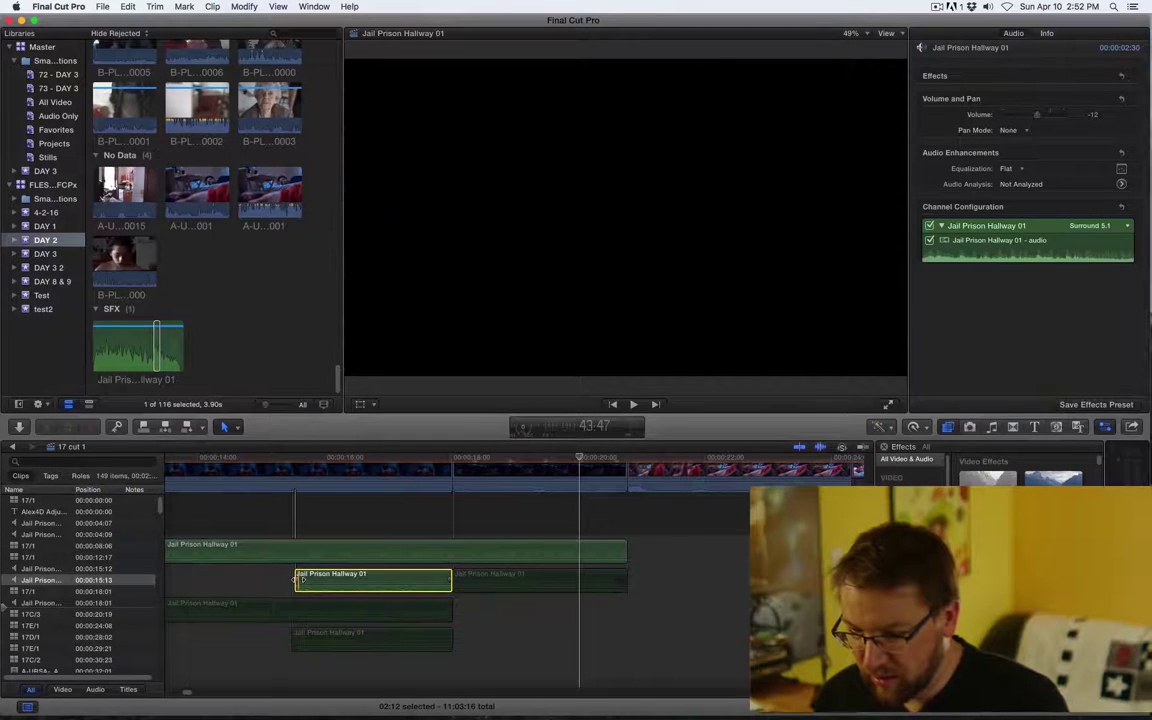
pyautogui.moveTo(298, 580)
pyautogui.mouseDown()
pyautogui.moveTo(360, 578)
pyautogui.moveTo(302, 579)
pyautogui.mouseUp()
# Lengthen the -12 dB accent clip's end slightly and play it back in context
pyautogui.click(203, 460)
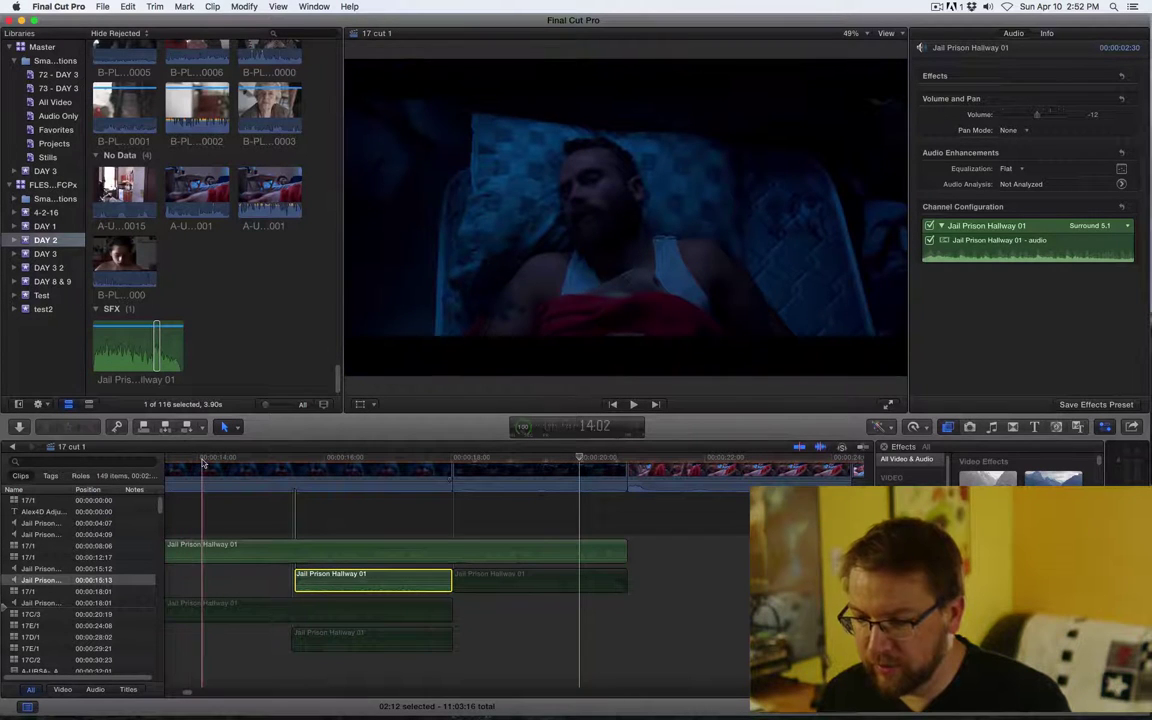
pyautogui.press('space')
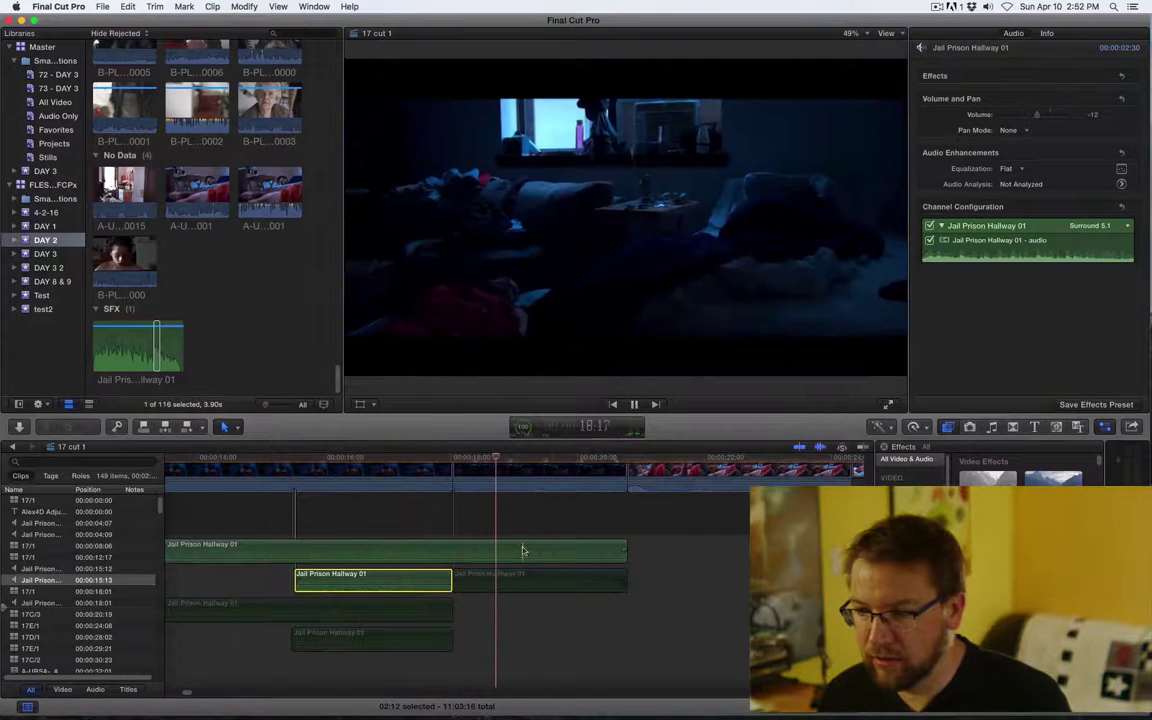
pyautogui.click(451, 580)
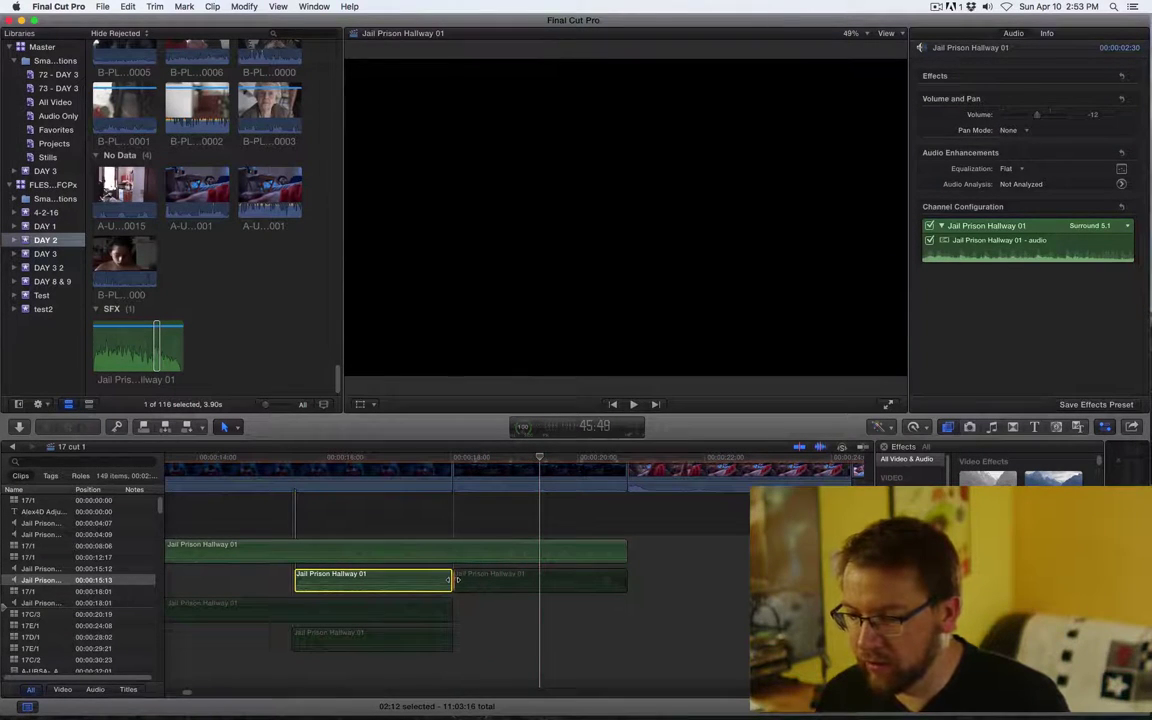
pyautogui.moveTo(449, 580)
pyautogui.mouseDown()
pyautogui.moveTo(463, 585)
pyautogui.moveTo(452, 580)
pyautogui.mouseUp()
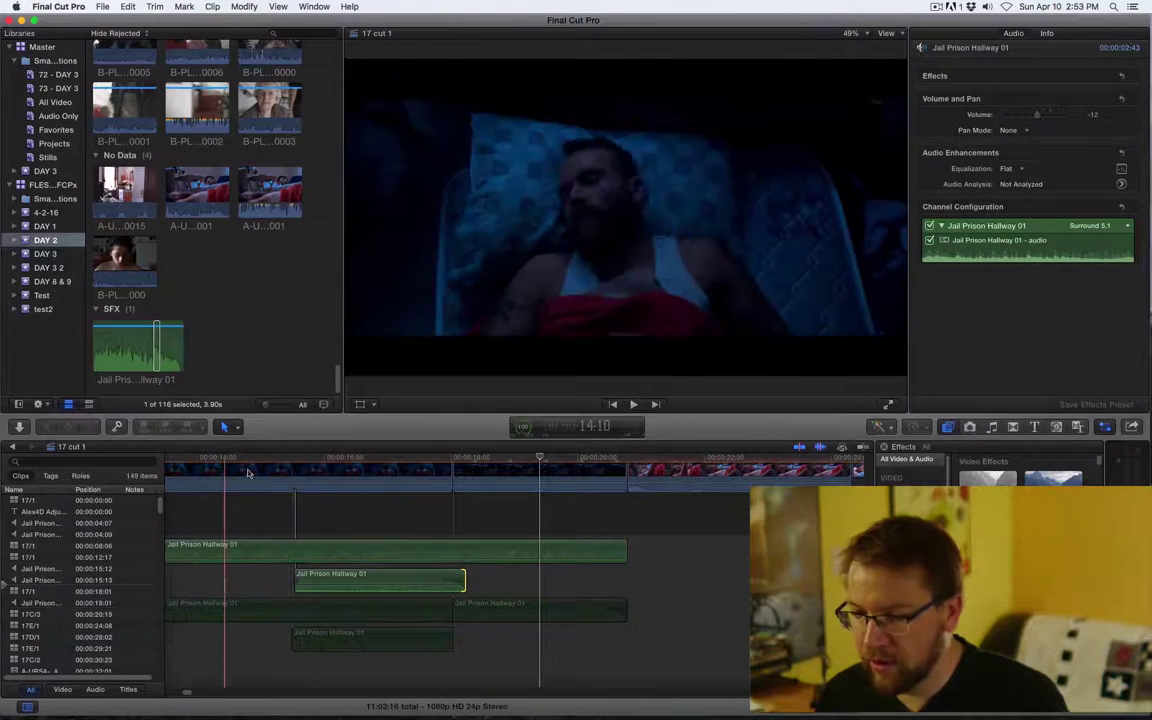
pyautogui.click(257, 458)
pyautogui.press('space')
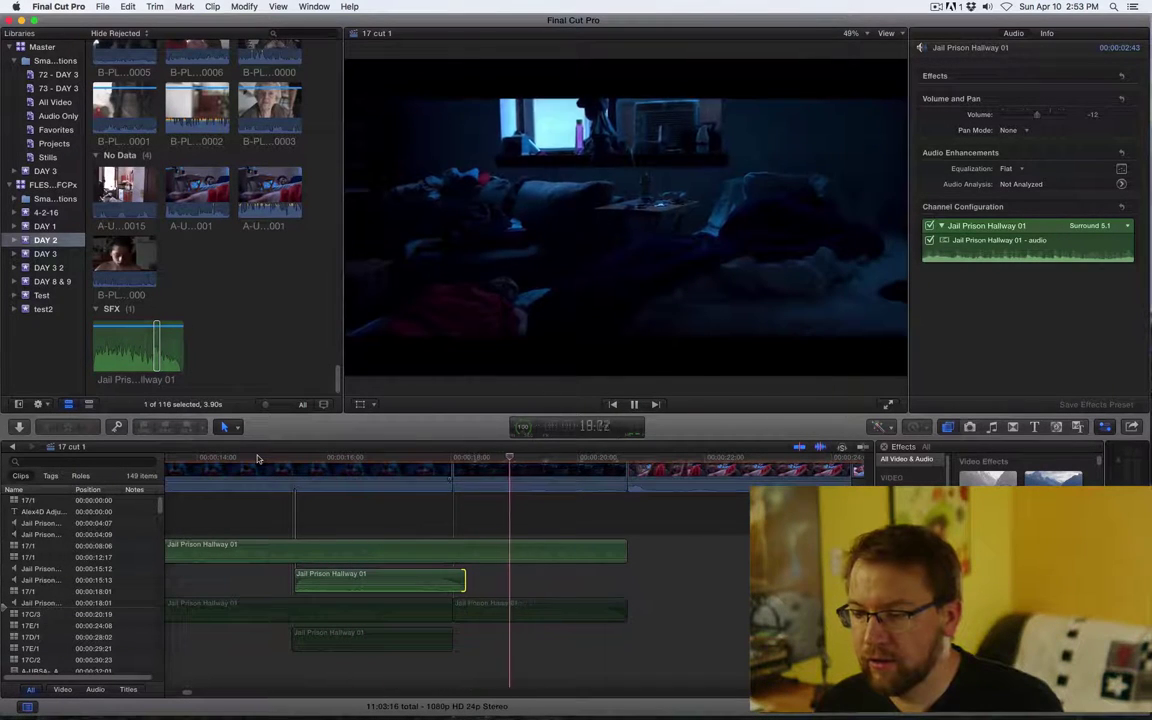
# Trim the accent clip's end slightly shorter and replay it at -19 dB to check
pyautogui.click(465, 578)
pyautogui.moveTo(465, 578); pyautogui.dragTo(460, 578)
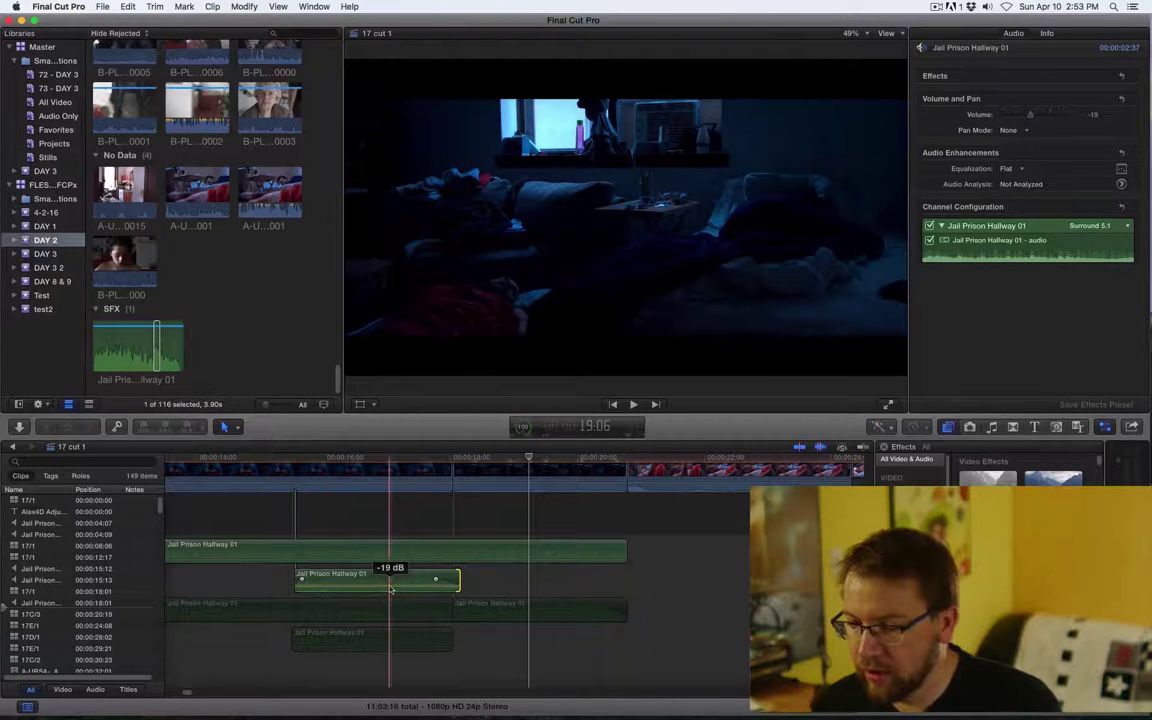
pyautogui.click(239, 461)
pyautogui.press('space')
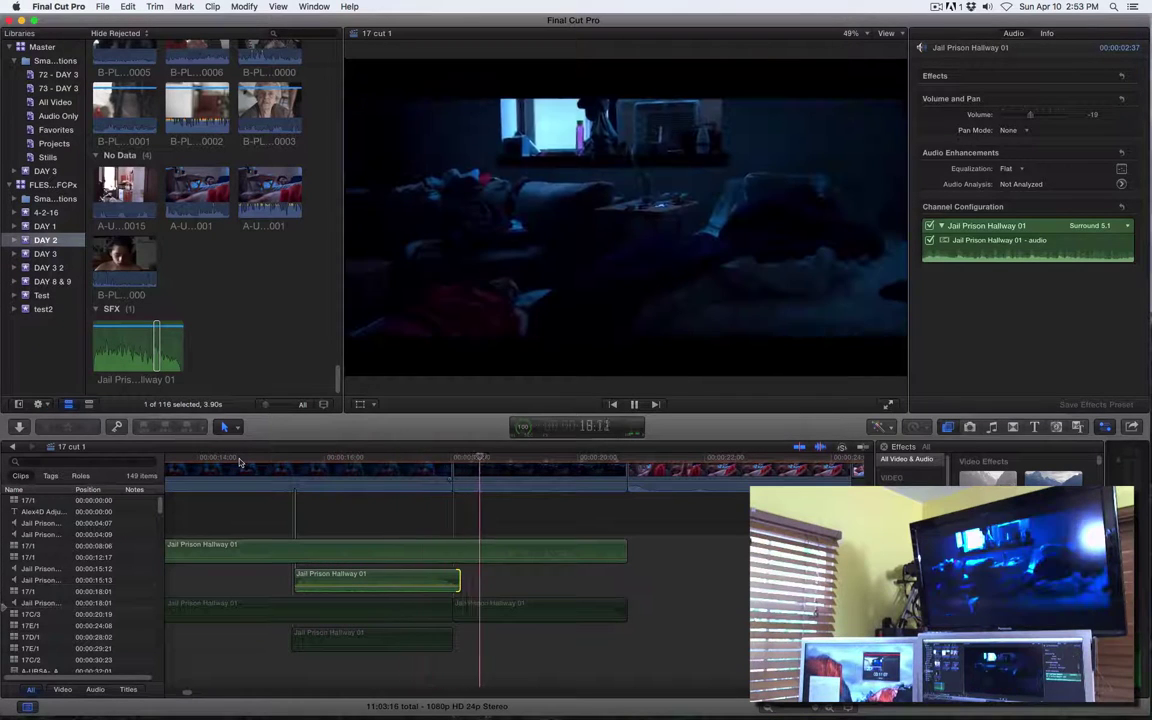
pyautogui.press('space')
pyautogui.press('Home')
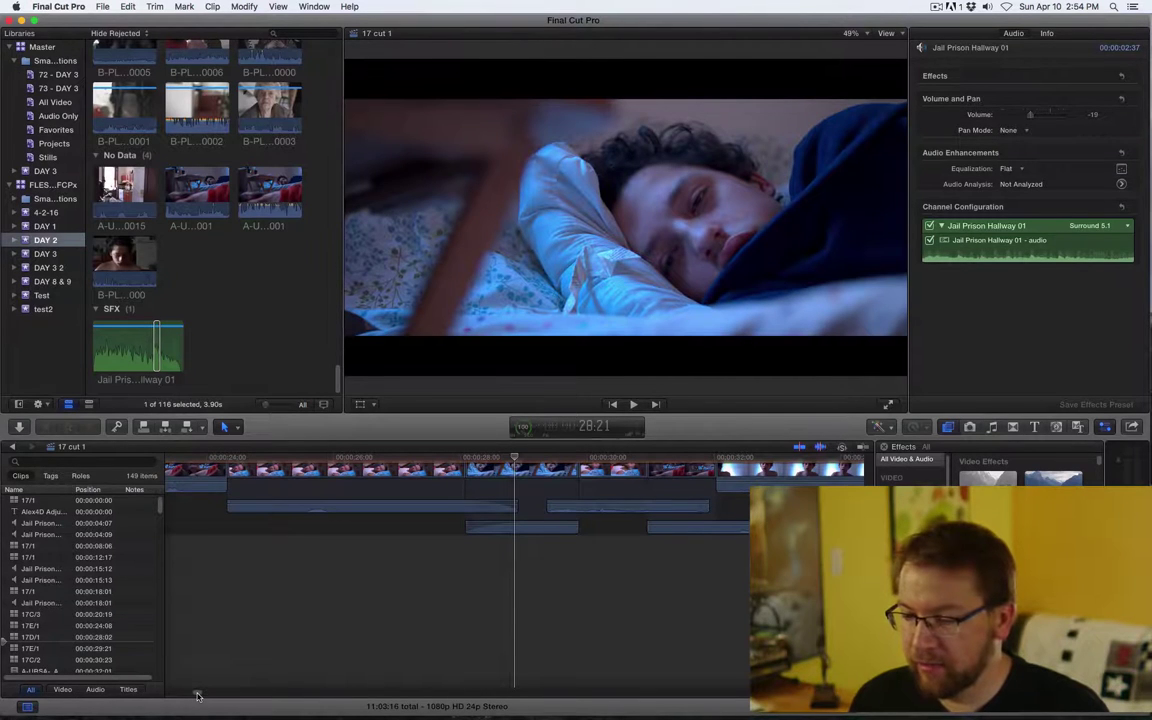
# Fit the whole edit in view, select both Jail Prison Hallway clips, and return the playhead to the start
pyautogui.hotkey('shift', 'z')
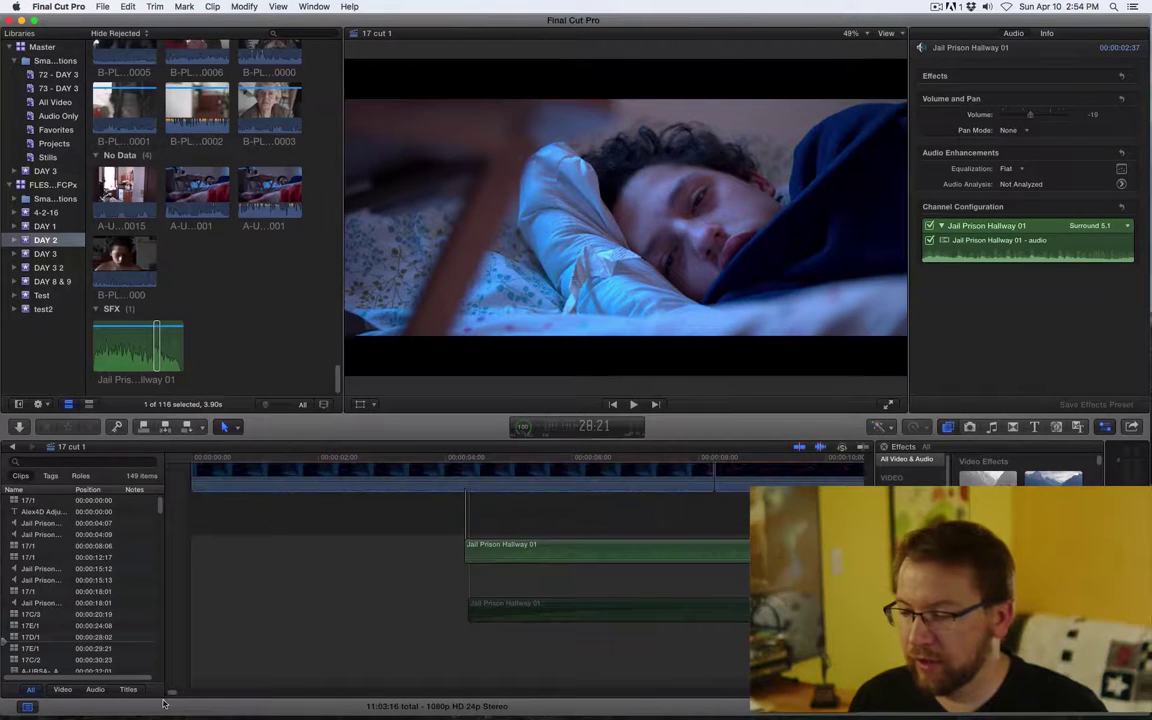
pyautogui.moveTo(275, 583); pyautogui.dragTo(222, 628)
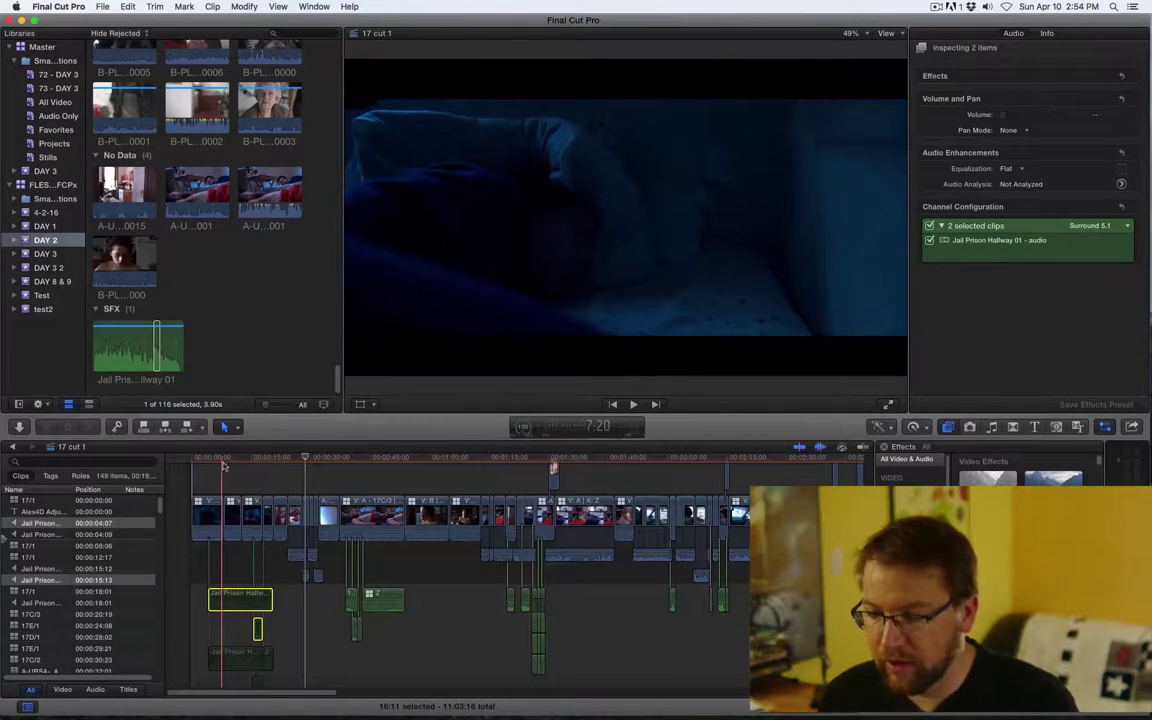
pyautogui.moveTo(224, 466); pyautogui.dragTo(175, 470)
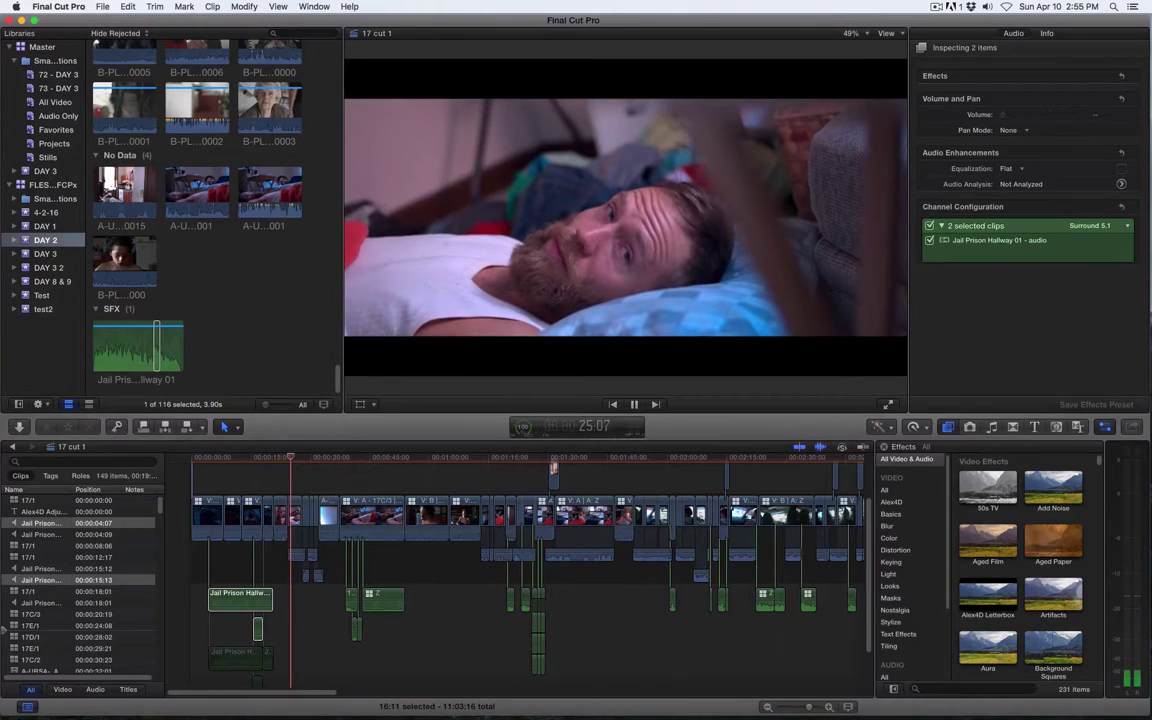
# Stop playback, leaving the -34 dB ambience and -19 dB accent under the opening shots
pyautogui.press('space')
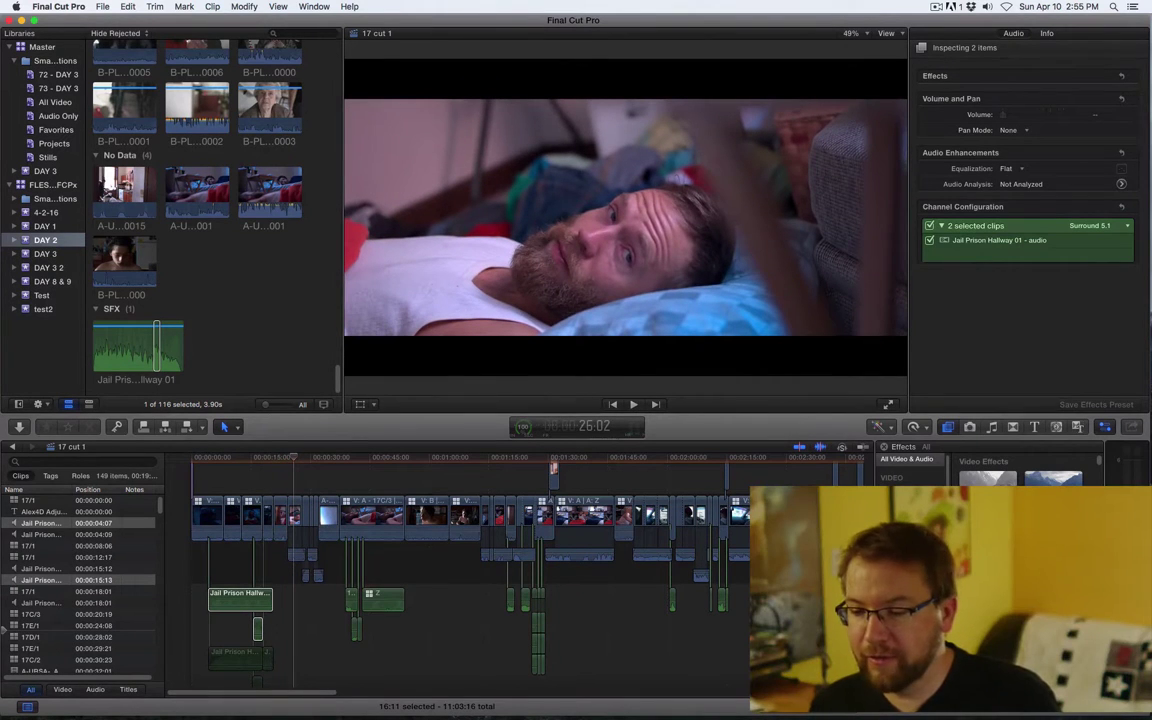